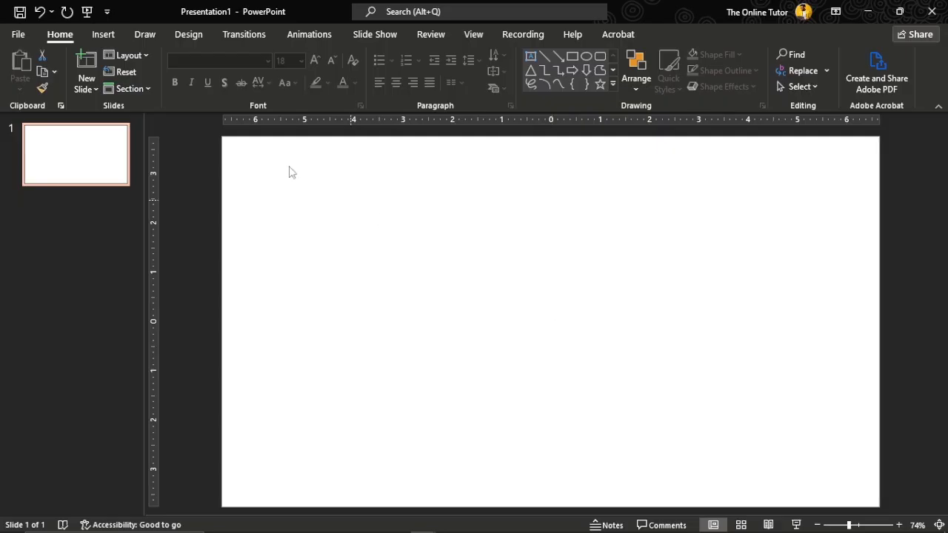
Add a new slide with the Section Header layout.
click(94, 89)
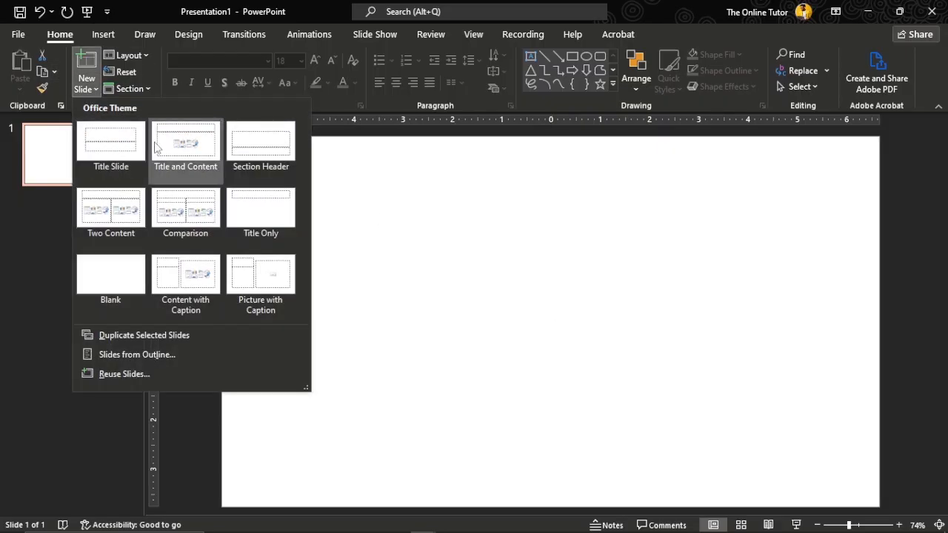
click(253, 157)
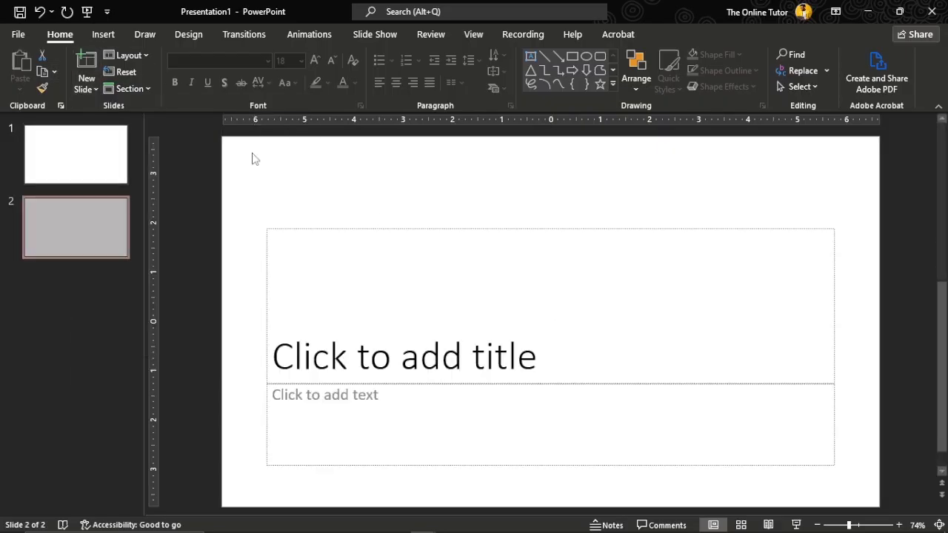
Move the title placeholder upward on the new slide, then select its frame and delete it.
click(400, 362)
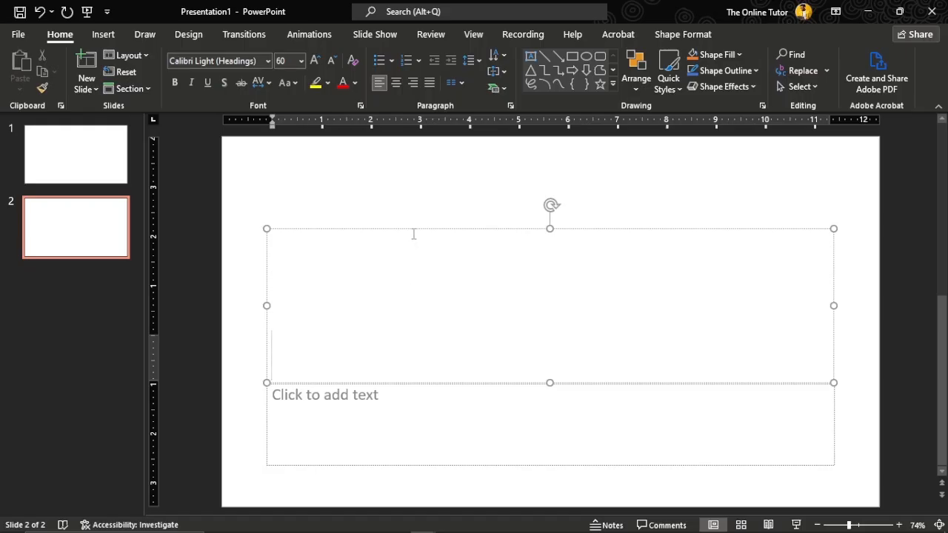
drag(413, 228, 414, 193)
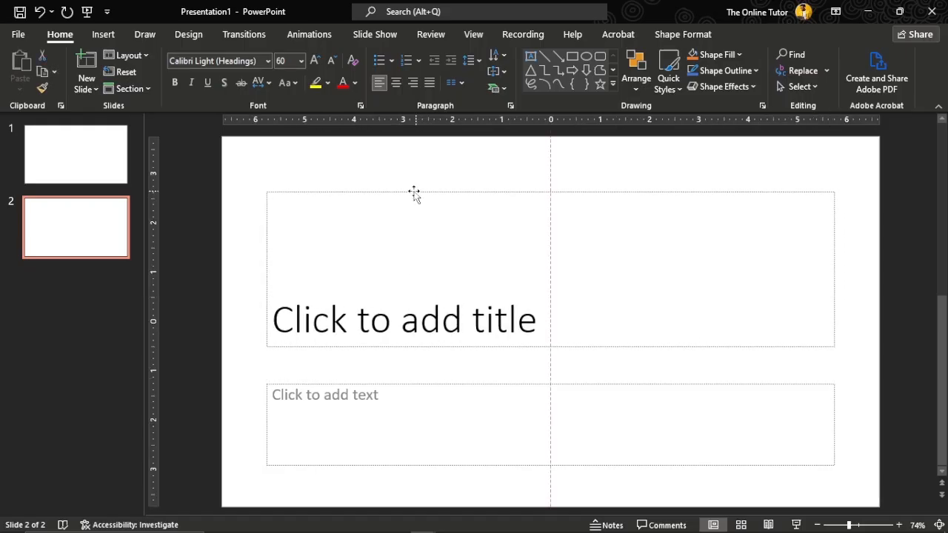
click(419, 305)
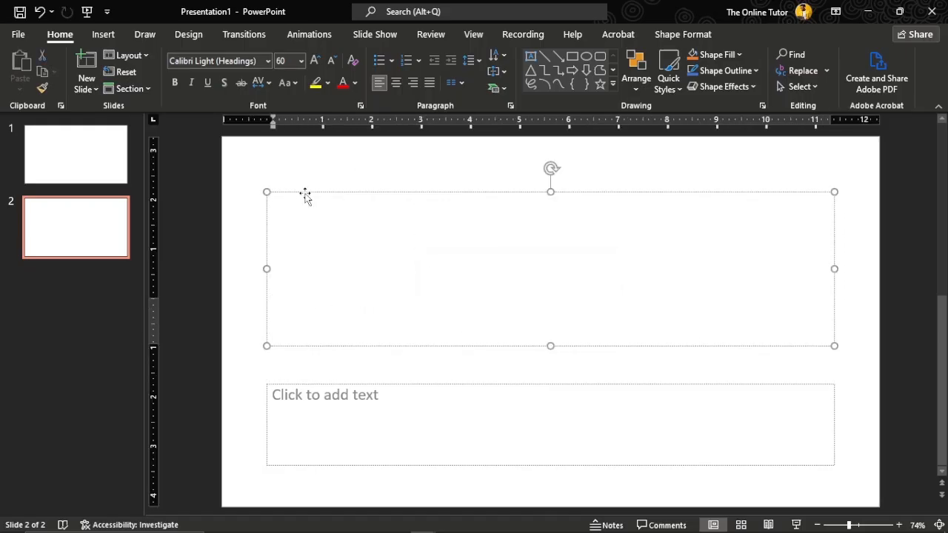
click(307, 345)
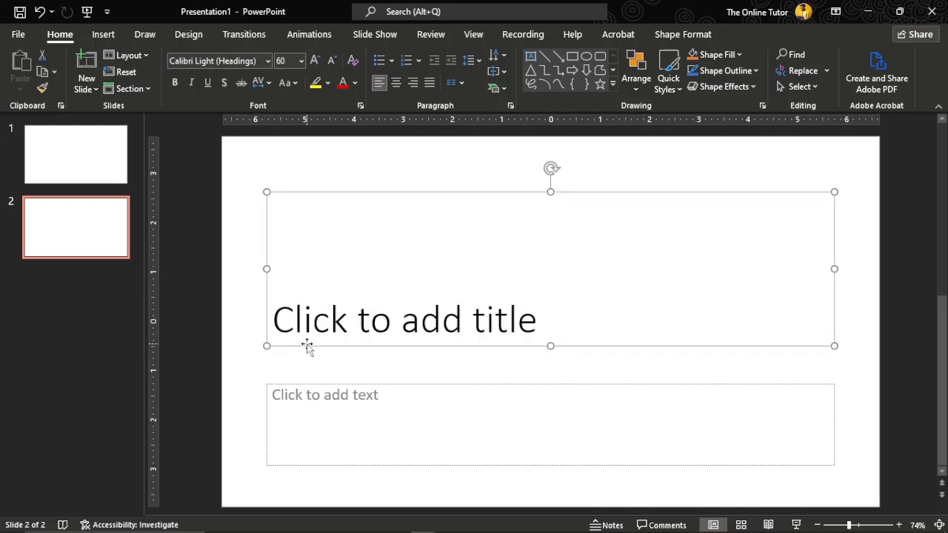
key(Delete)
Delete the second slide from the presentation.
click(94, 228)
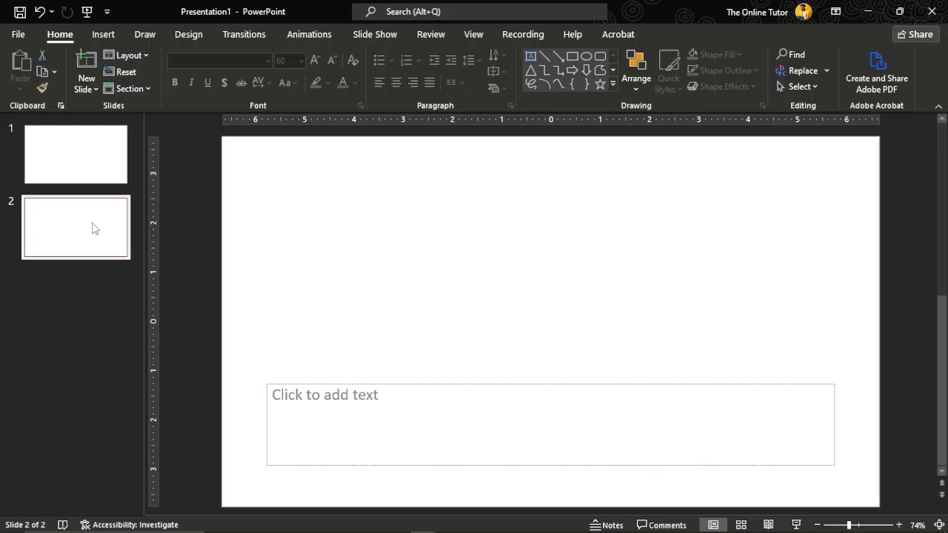
key(Delete)
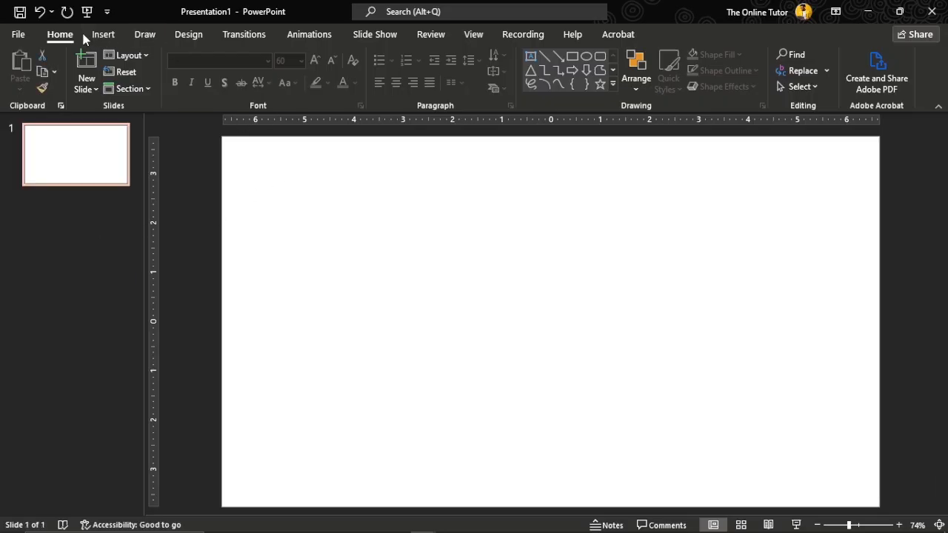
click(101, 35)
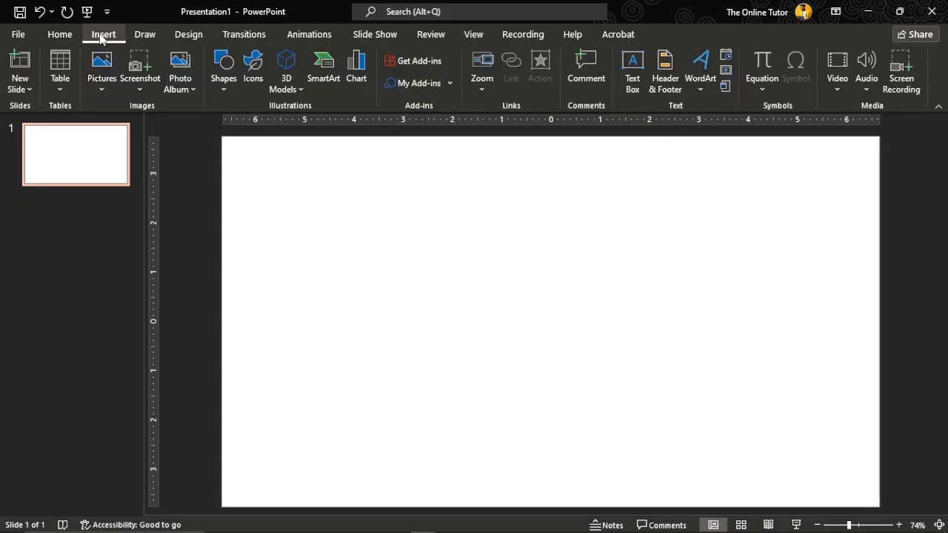
click(22, 89)
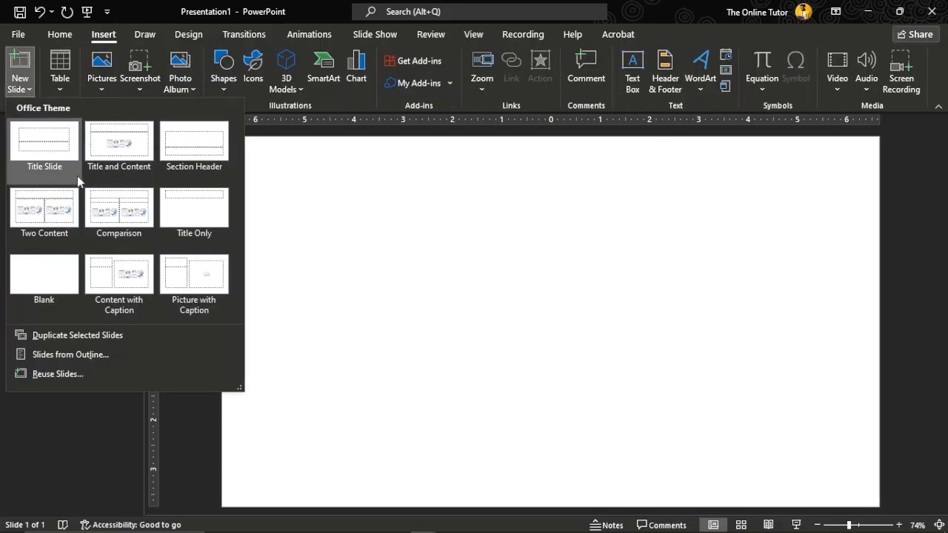
click(61, 89)
click(61, 89)
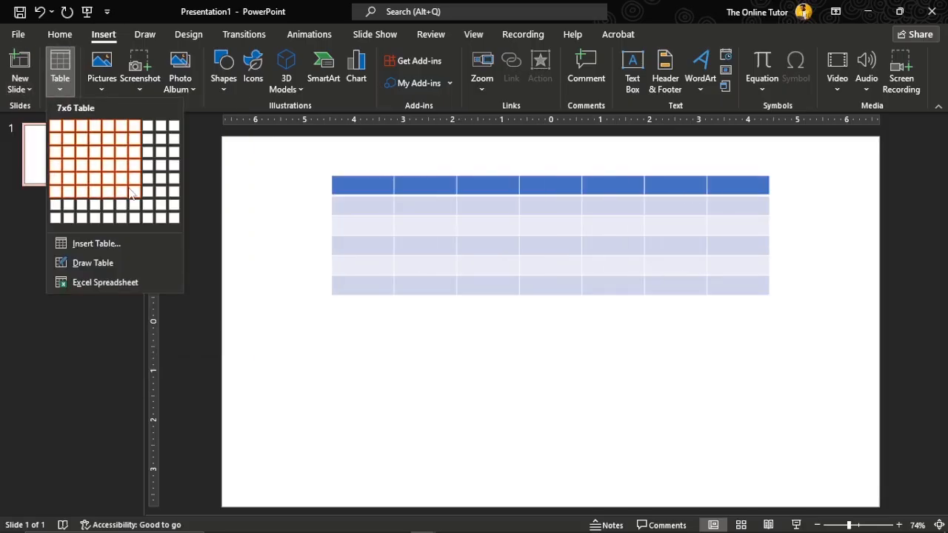
click(102, 90)
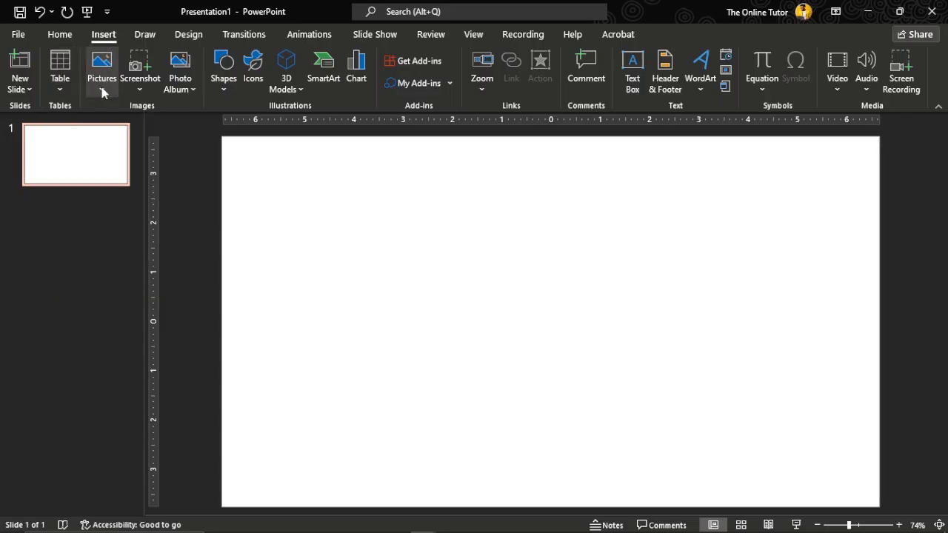
click(102, 89)
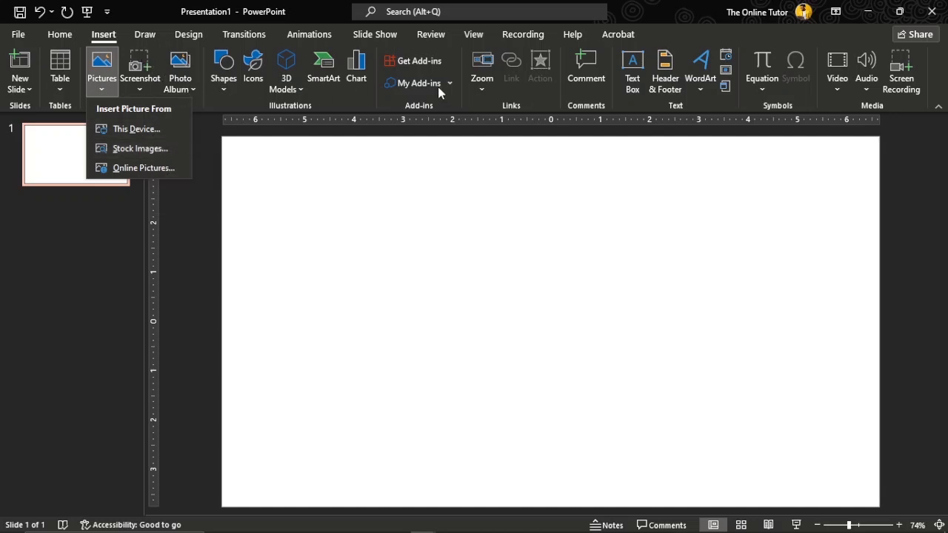
click(363, 197)
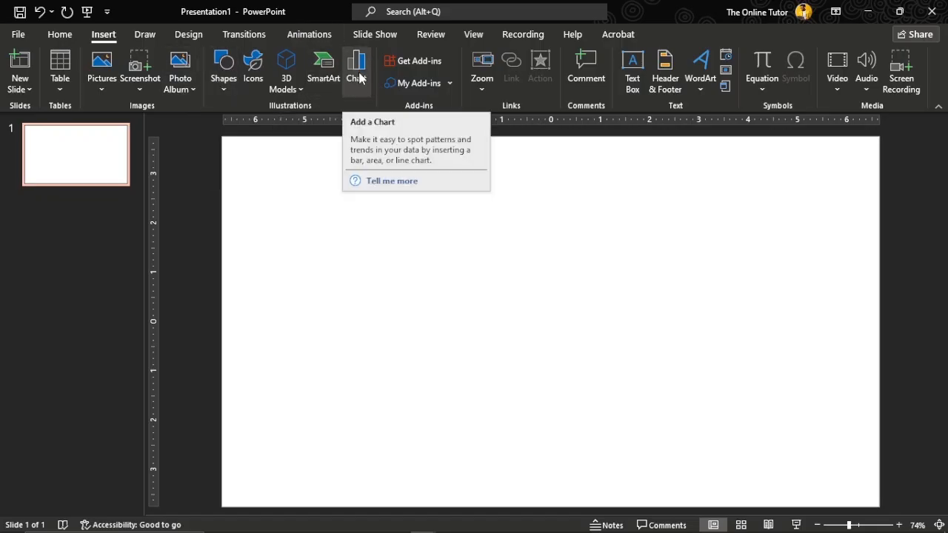
Draw a text box in the lower right area of the slide.
click(632, 77)
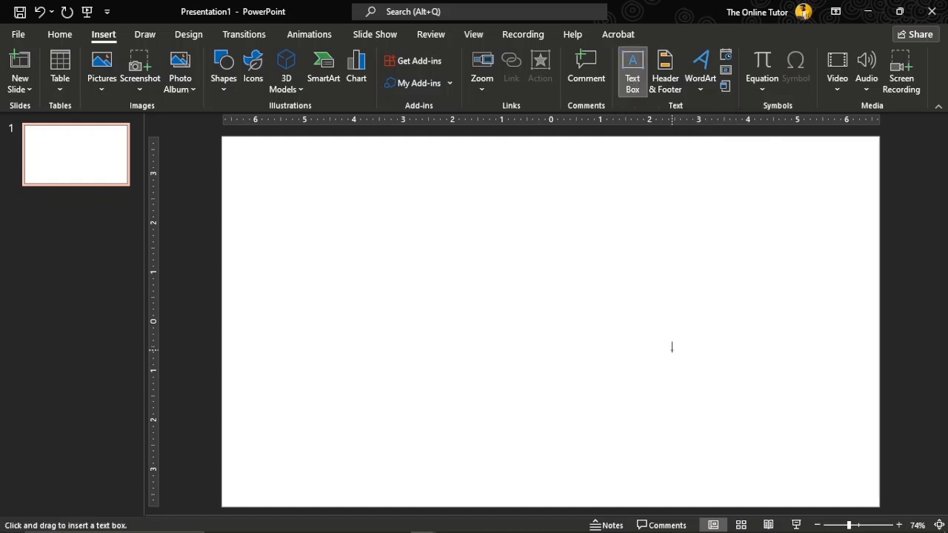
drag(666, 348, 857, 495)
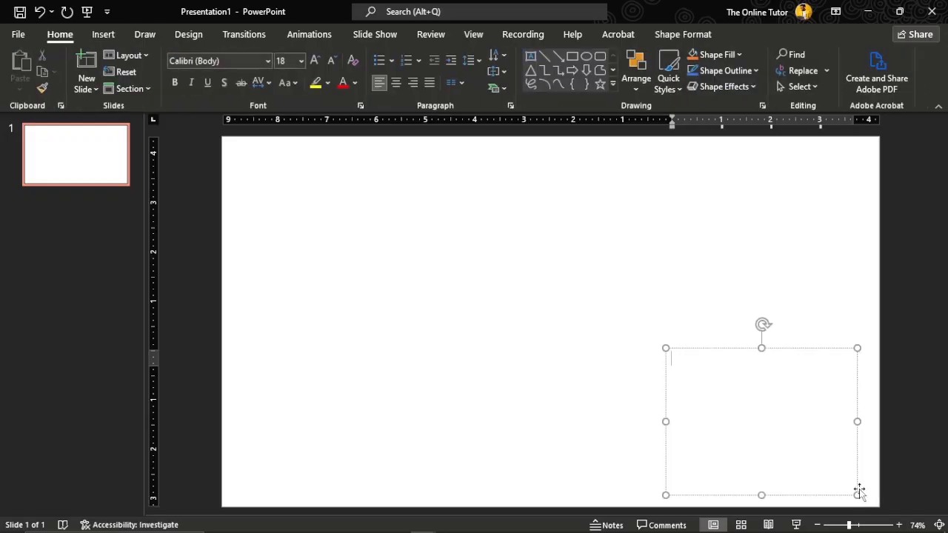
Type HHFGUHLIFGI in the text box, erase it, and move the empty box toward the upper left.
text(HHFGUHLIFGI)
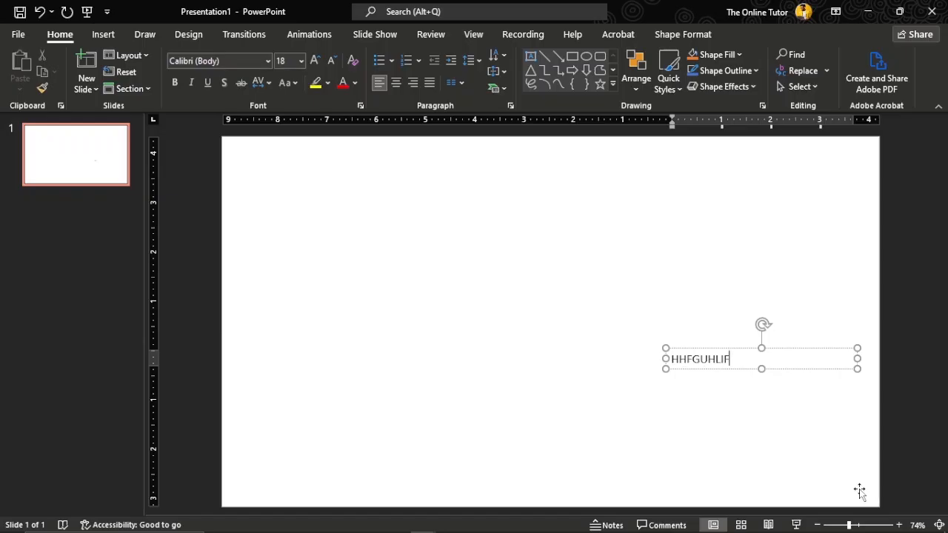
key(BackSpace)
key(BackSpace)
key(BackSpace)
key(BackSpace)
key(BackSpace)
key(BackSpace)
key(BackSpace)
key(BackSpace)
key(BackSpace)
key(BackSpace)
key(BackSpace)
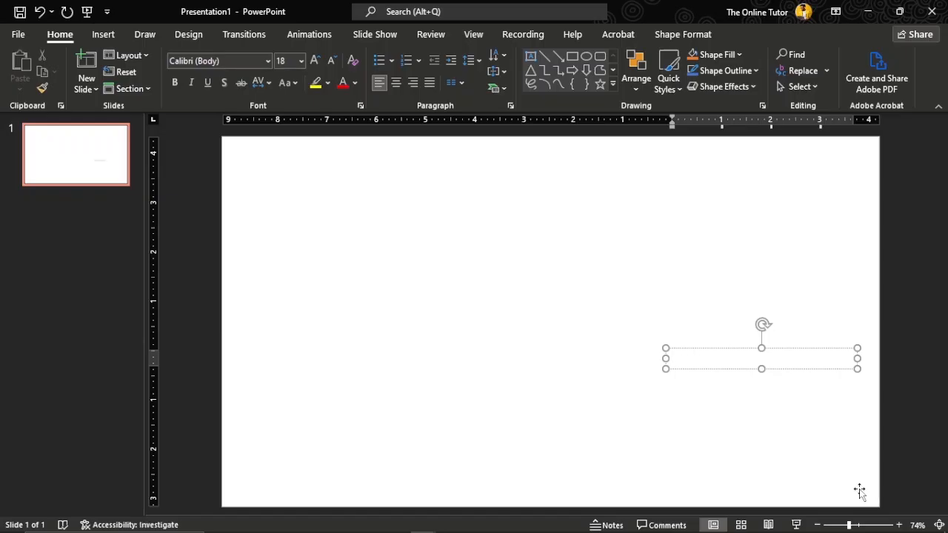
key(Caps_Lock)
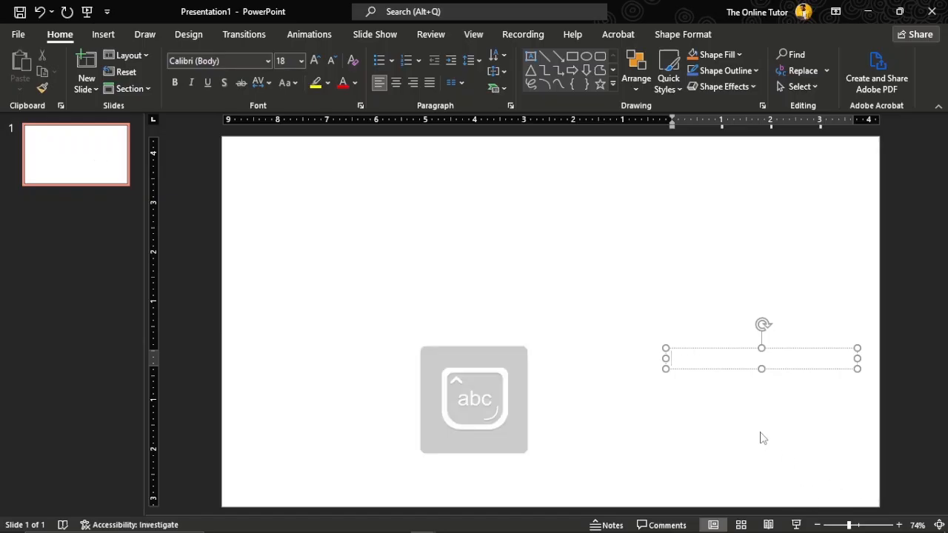
drag(721, 369, 434, 226)
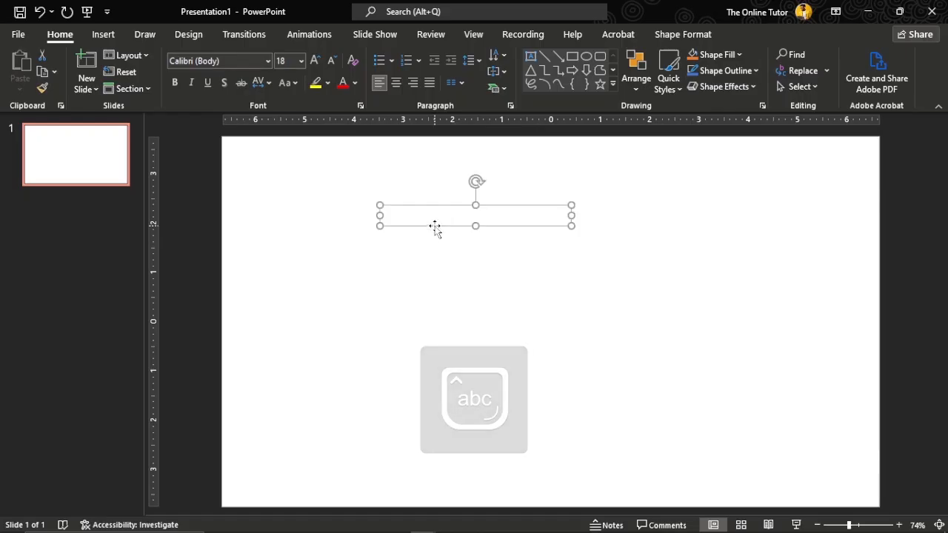
Draw a new wide text box across the middle of the slide.
click(101, 34)
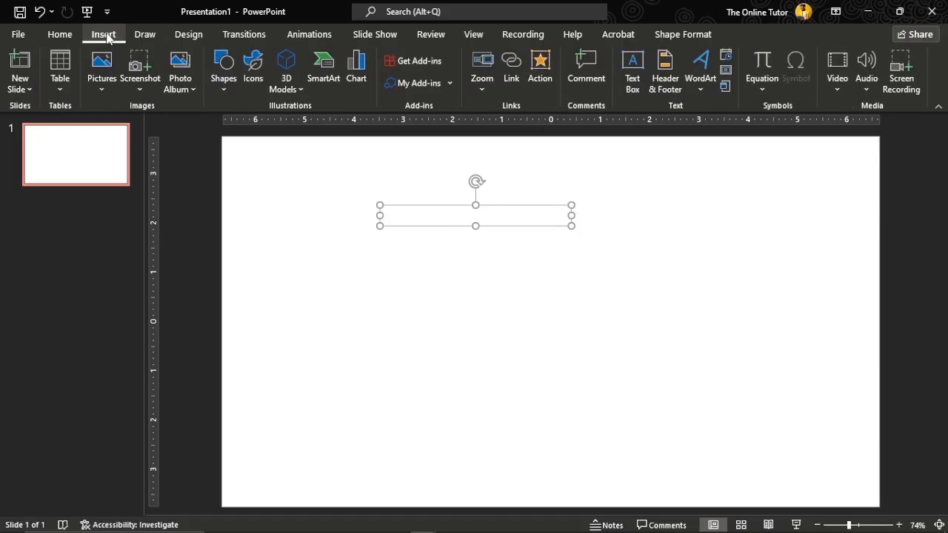
click(633, 71)
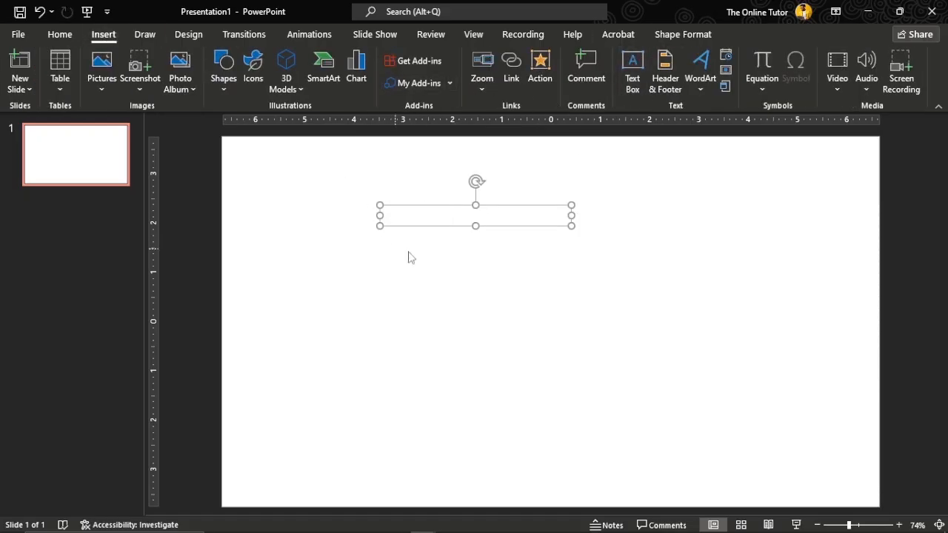
drag(391, 262, 784, 458)
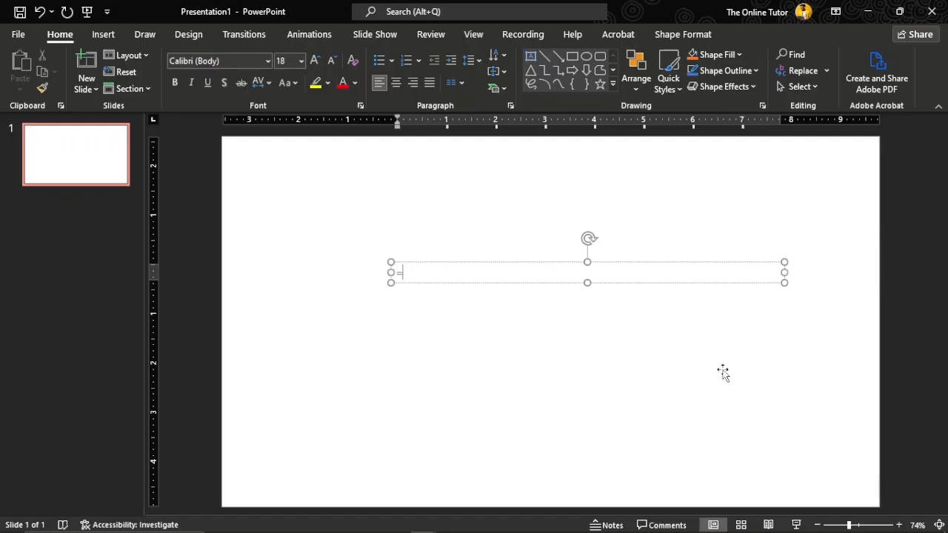
Fill the text box with lorem ipsum sample paragraphs by entering =lorem().
text(lorem())
key(Return)
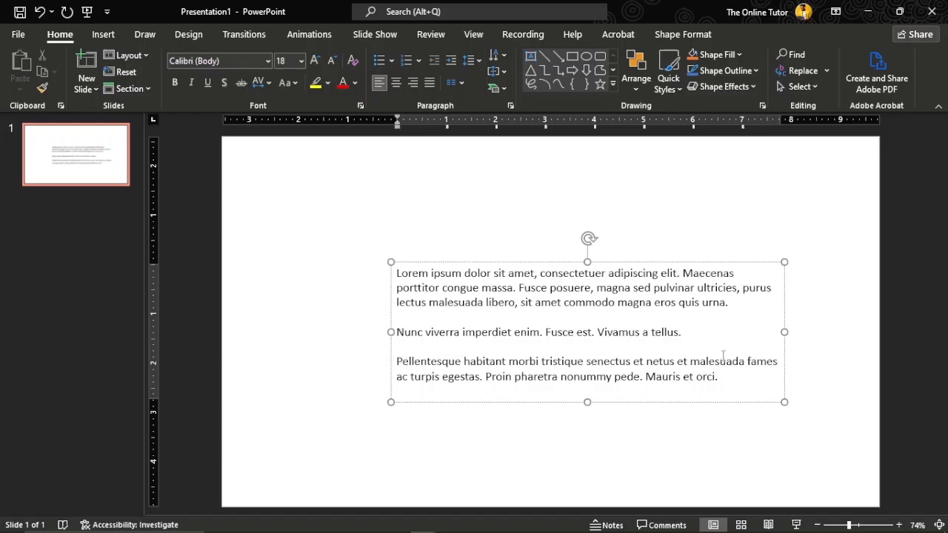
Reposition the text box near the centre of the slide.
drag(480, 402, 364, 351)
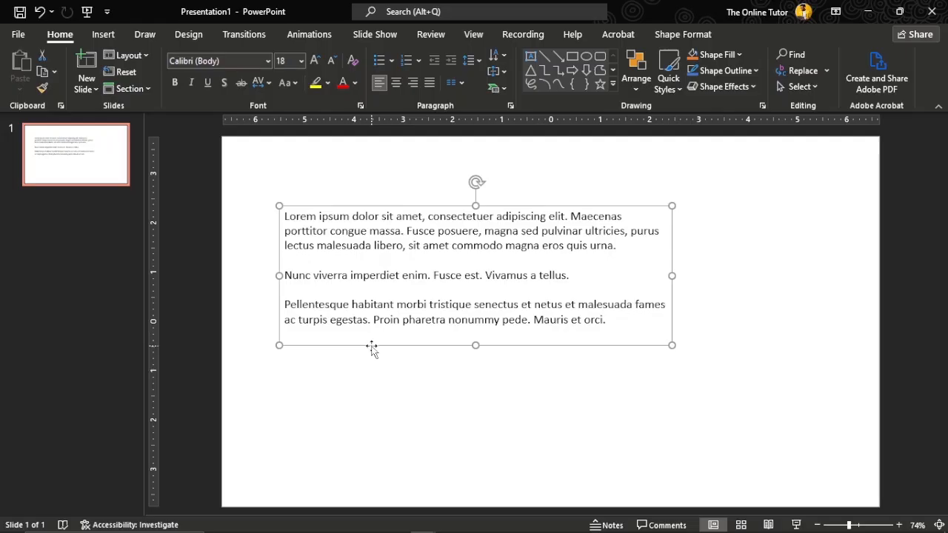
drag(372, 348, 435, 375)
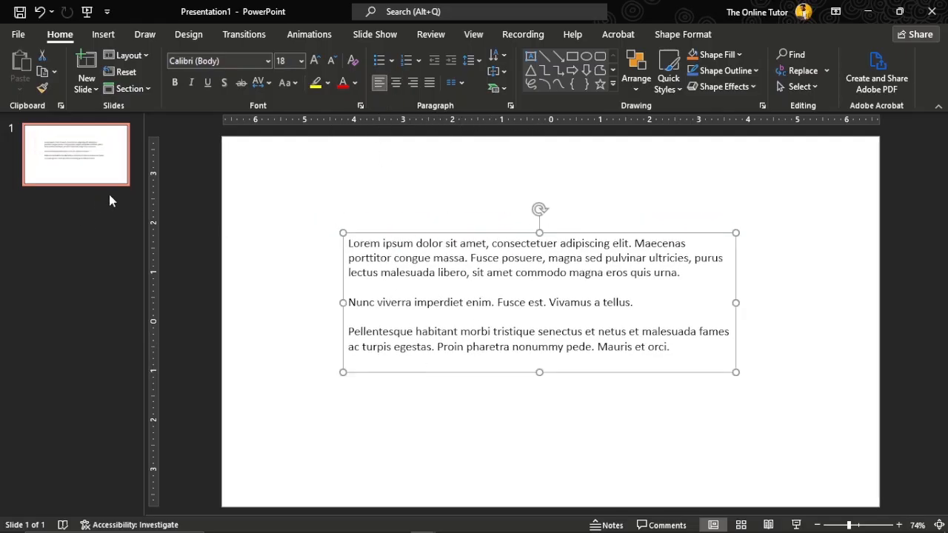
Hide and re-show the ruler and turn on the gridlines.
click(473, 37)
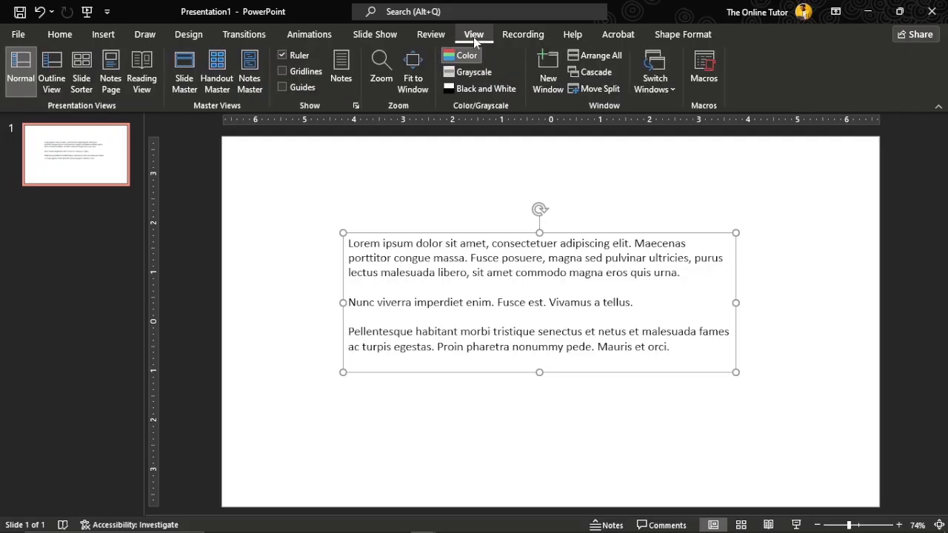
click(282, 56)
click(283, 59)
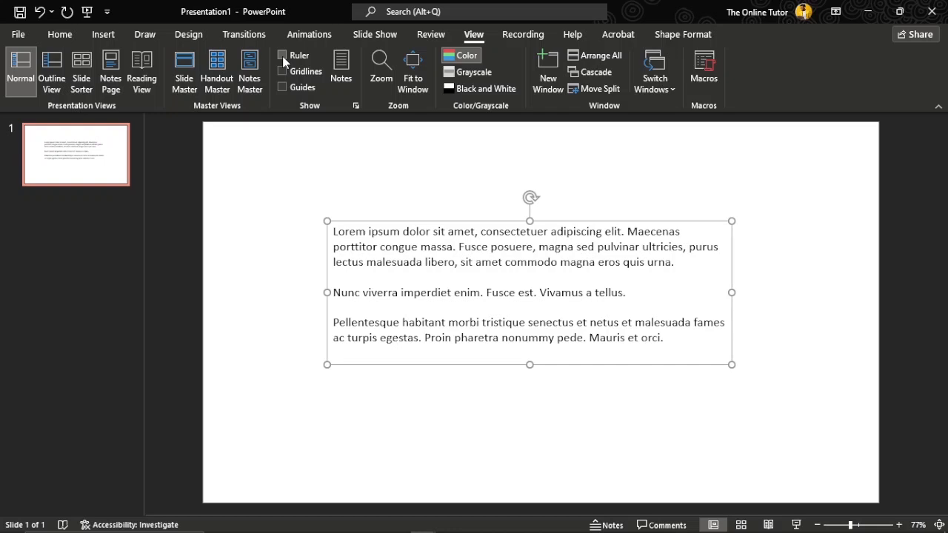
click(282, 56)
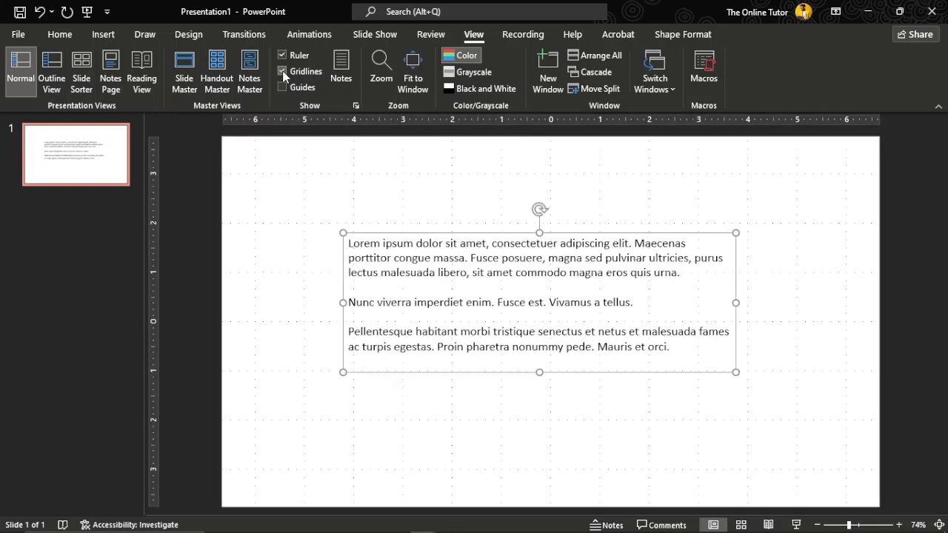
Turn on the guides and move the text box toward the lower right of the slide.
click(283, 87)
click(415, 239)
drag(407, 234, 577, 306)
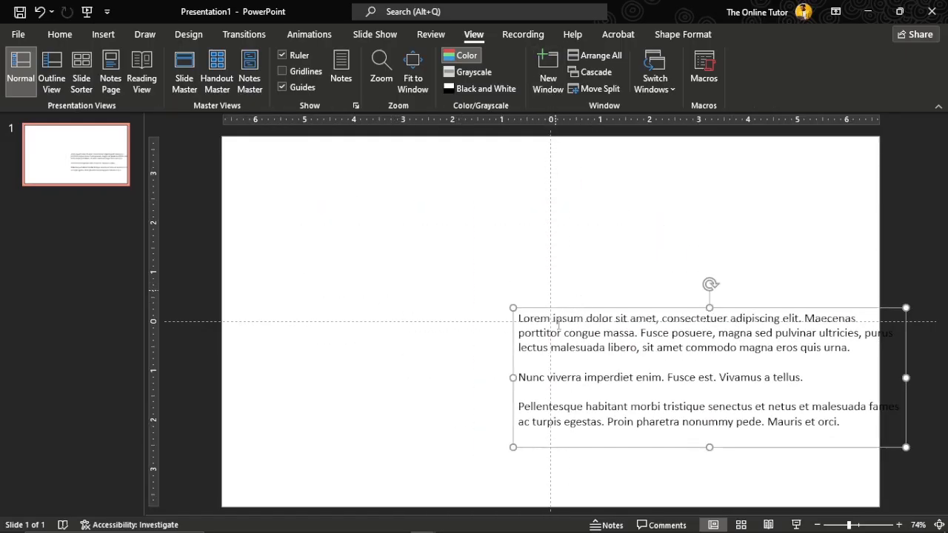
Move the vertical guide near the slide's left edge and add a copy near the right edge.
drag(551, 198, 254, 212)
drag(254, 212, 848, 216)
Delete the text box.
key(Delete)
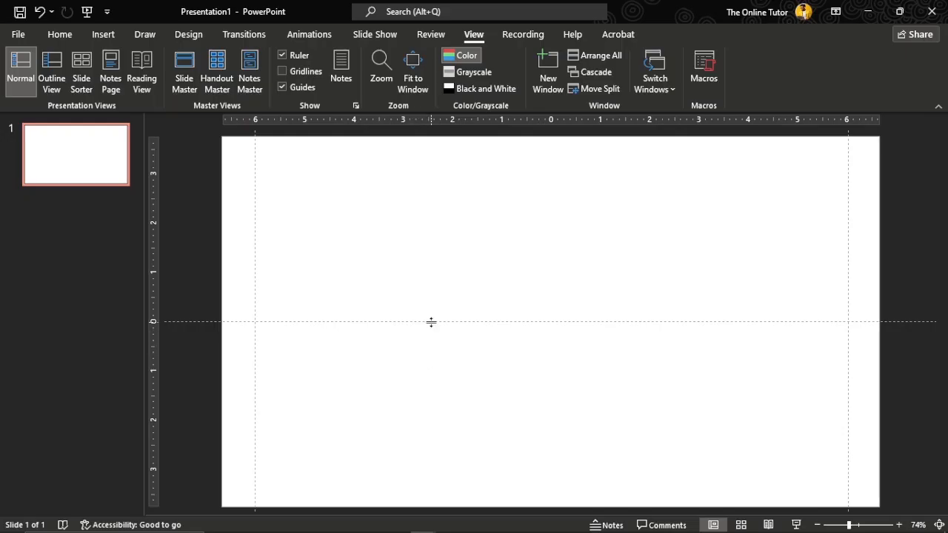
Move the horizontal guide down near the bottom of the slide.
drag(431, 322, 432, 172)
drag(431, 172, 429, 470)
Turn on gridlines and hide the guides.
click(282, 70)
click(282, 87)
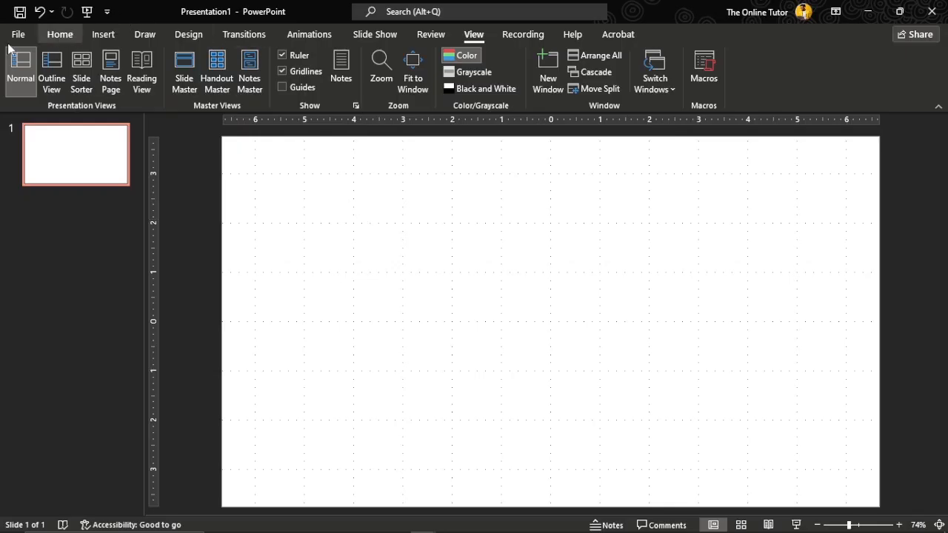
Open Slide Master view.
click(55, 35)
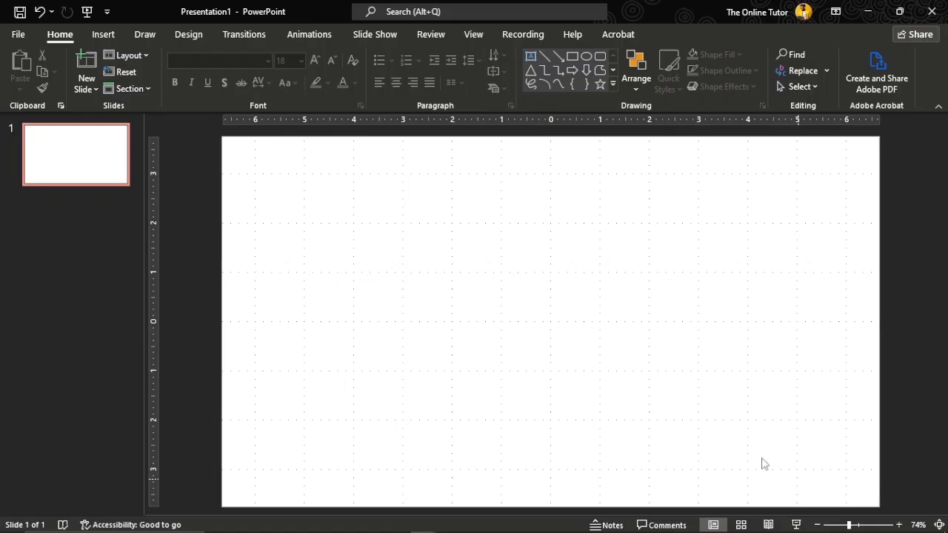
click(475, 35)
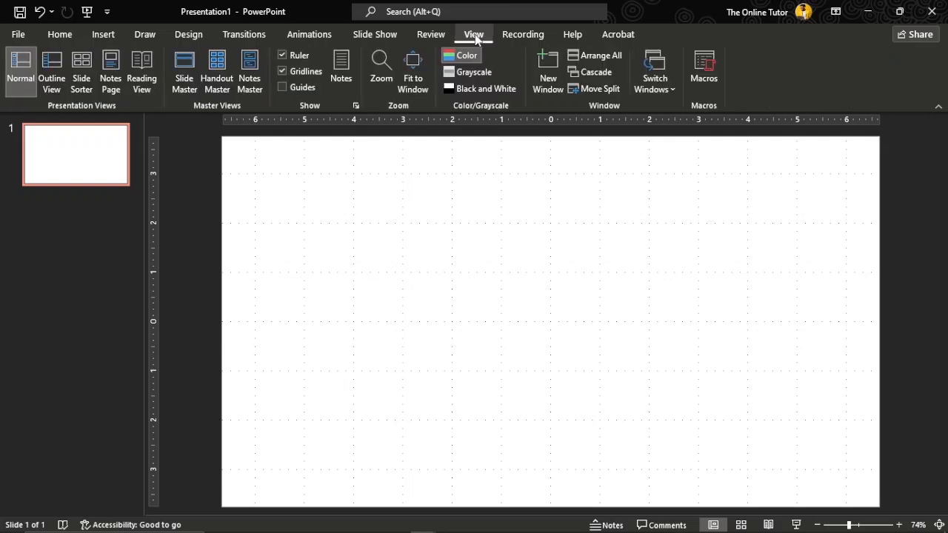
click(185, 72)
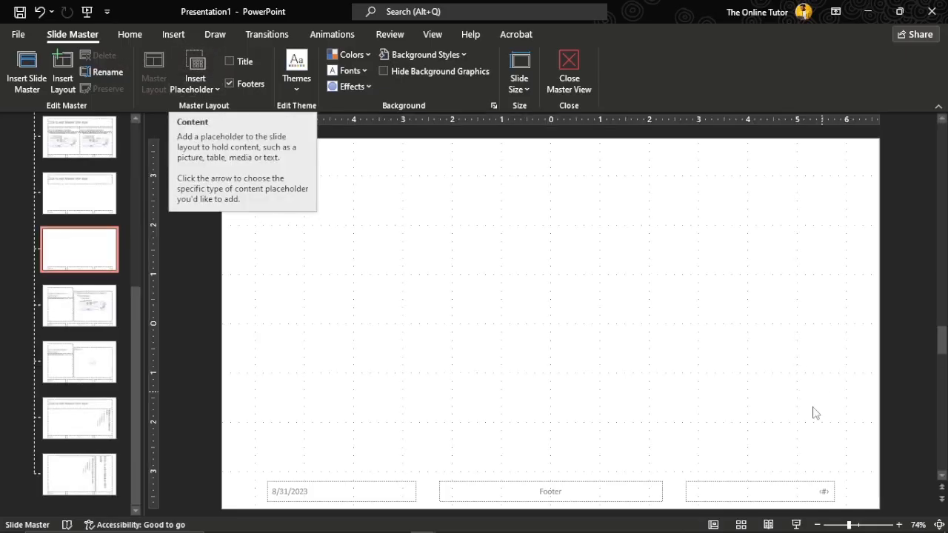
Delete the footer, date and slide number placeholders from the Blank layout.
click(617, 481)
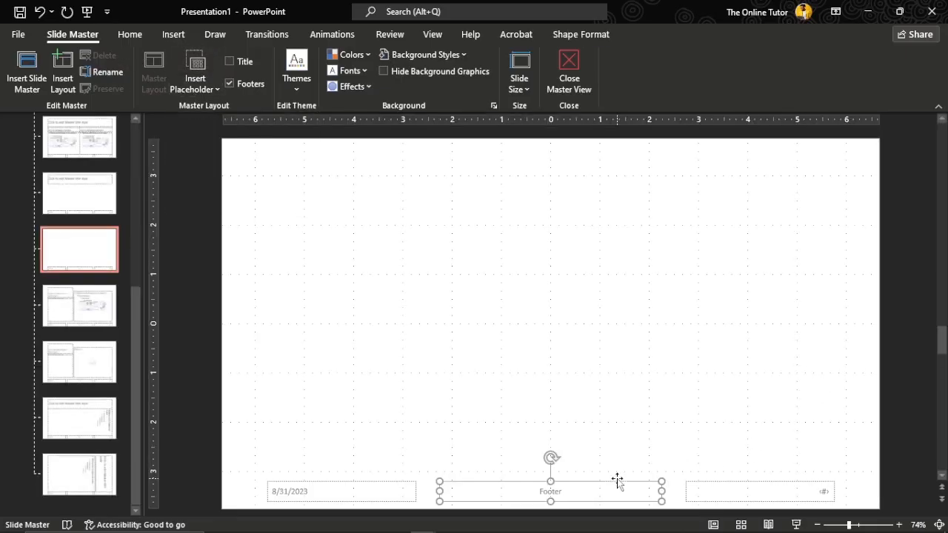
key(Delete)
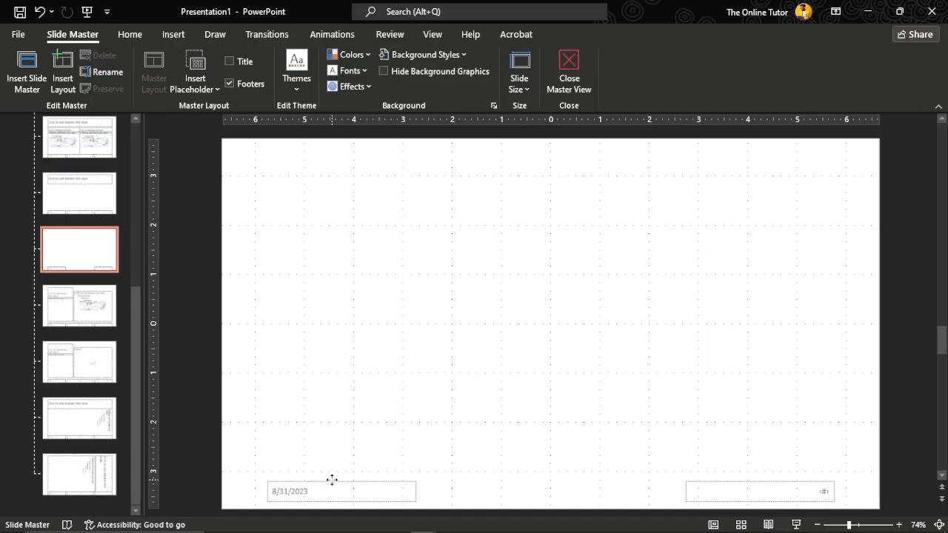
click(332, 480)
key(Delete)
click(725, 488)
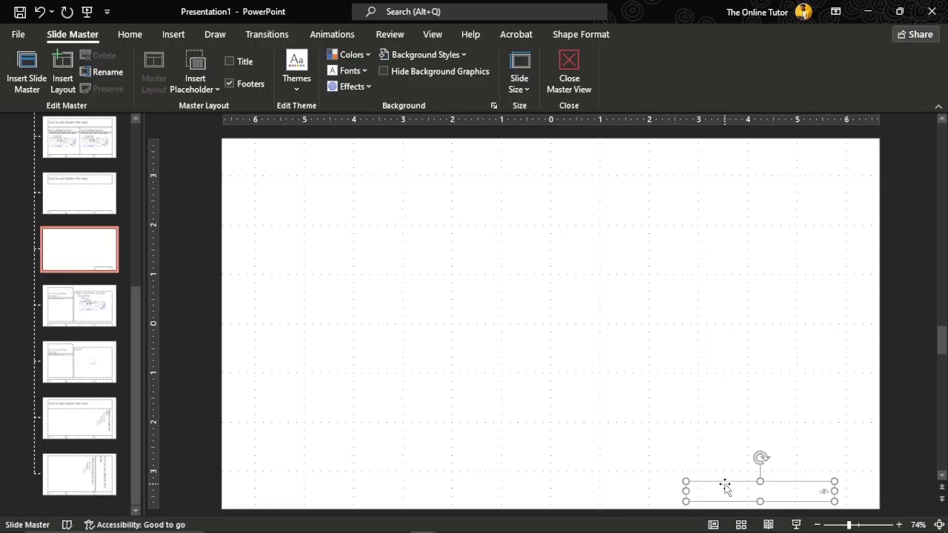
key(Delete)
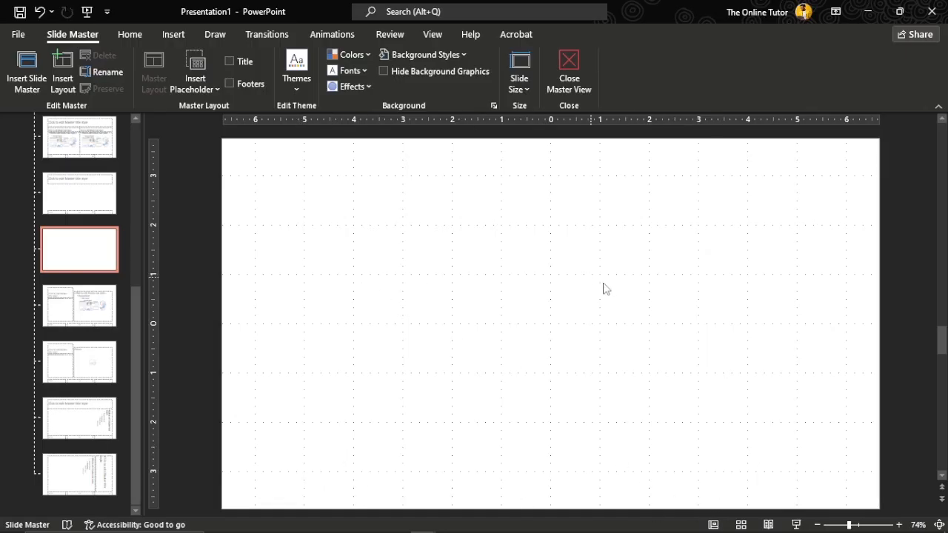
Switch to the Fun Excursion Template presentation and examine the logo and headings on slide 2.
key(alt+Tab)
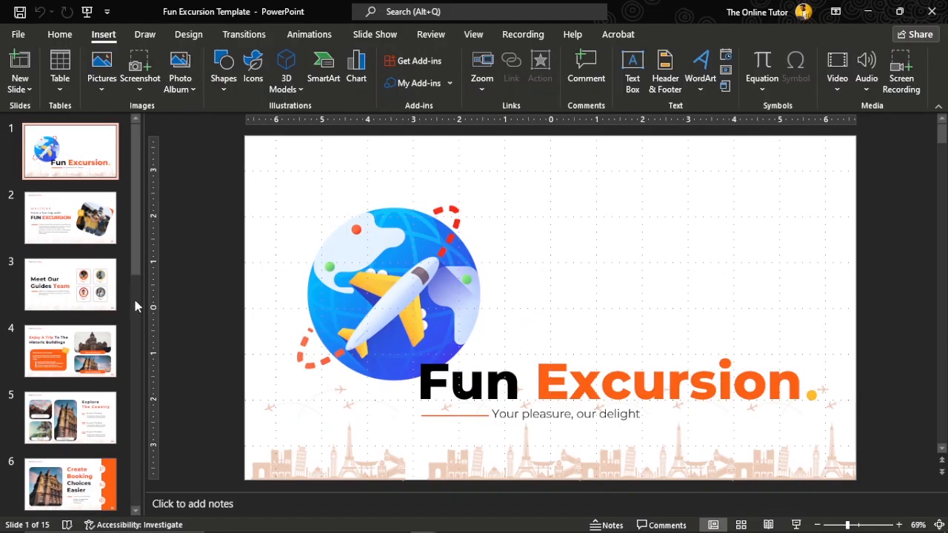
click(87, 222)
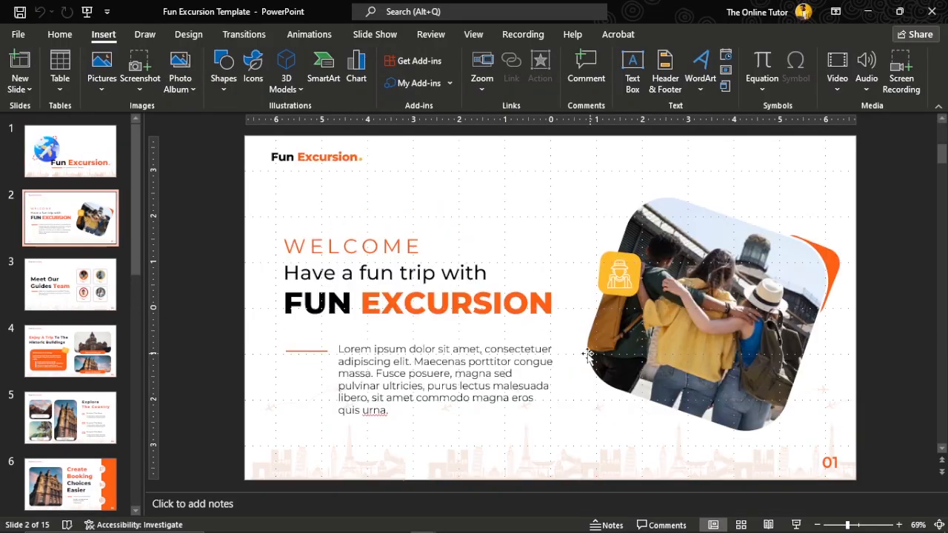
click(308, 157)
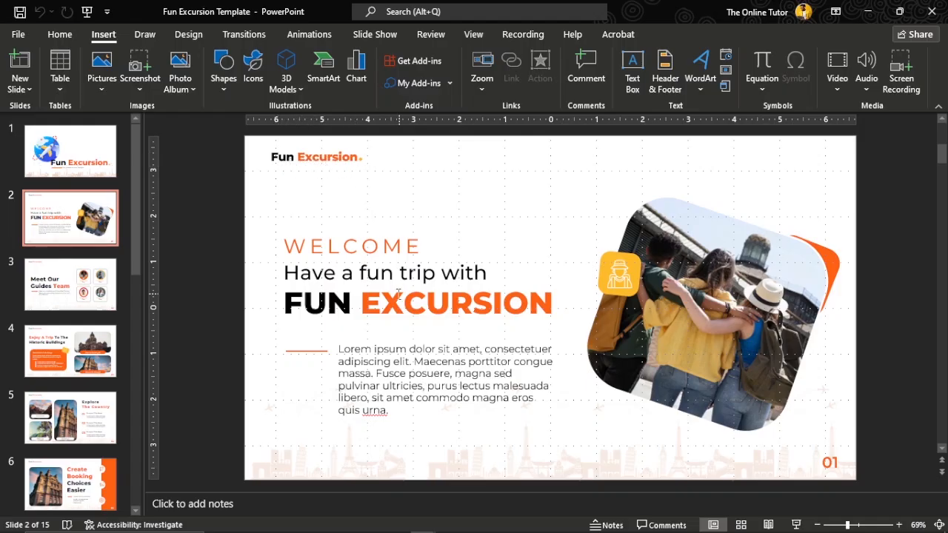
click(385, 251)
double_click(385, 250)
click(382, 303)
double_click(395, 313)
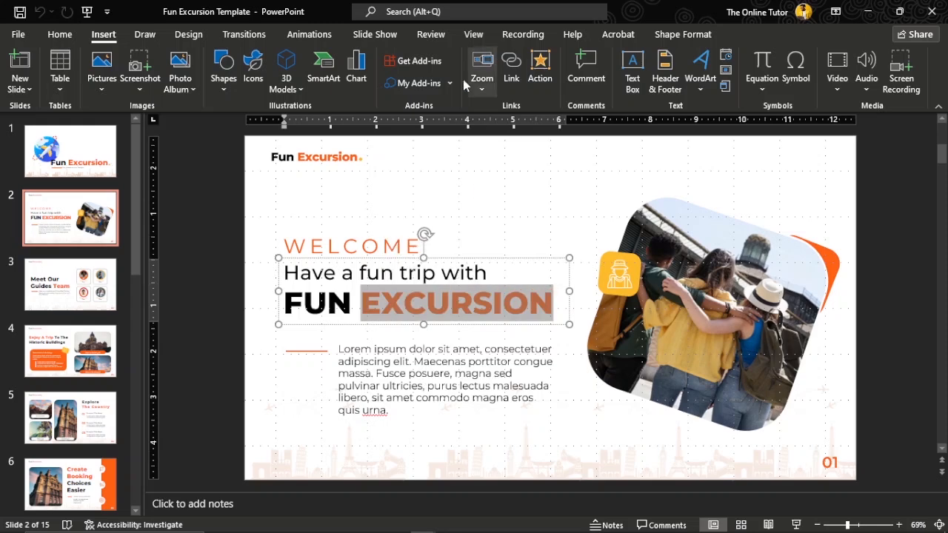
Turn off gridlines in the template and inspect the slide's text boxes and picture.
click(473, 34)
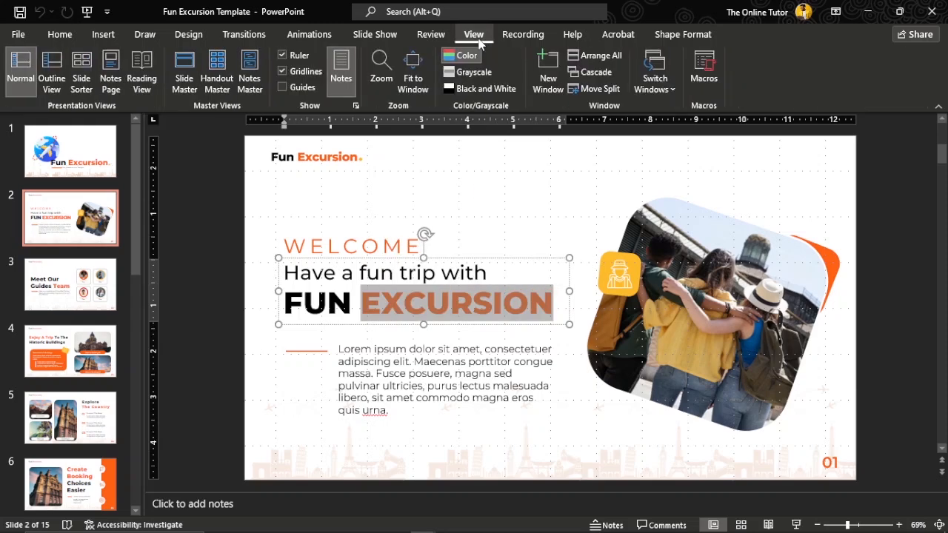
click(282, 71)
click(366, 274)
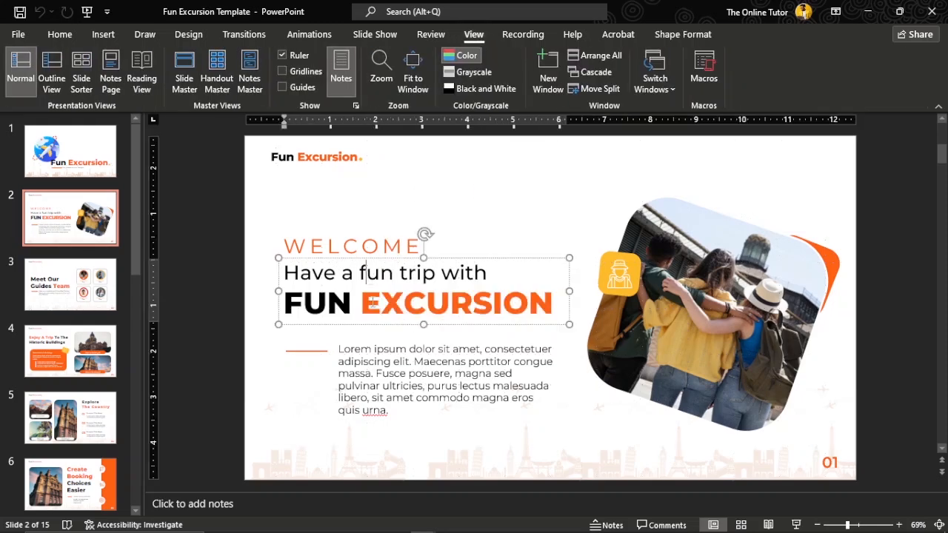
click(349, 237)
click(379, 357)
click(693, 342)
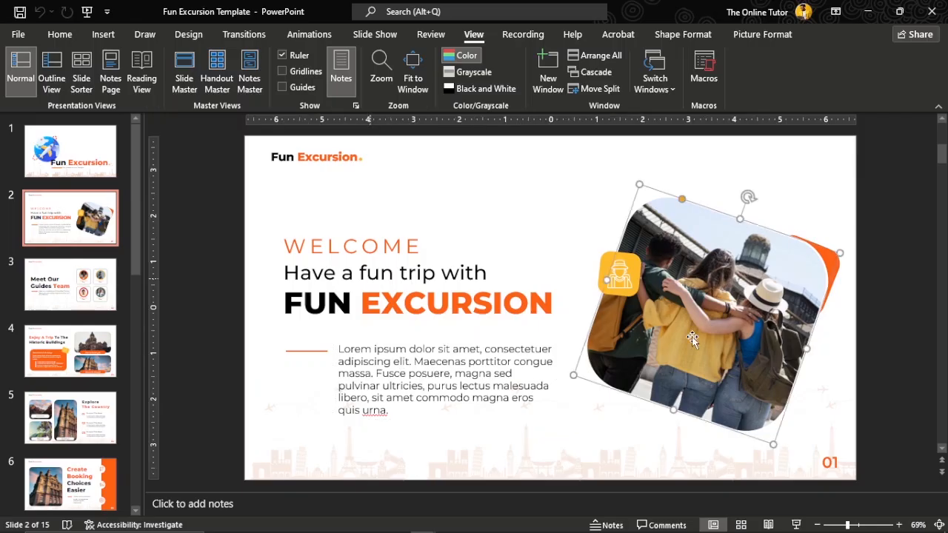
click(620, 294)
click(567, 268)
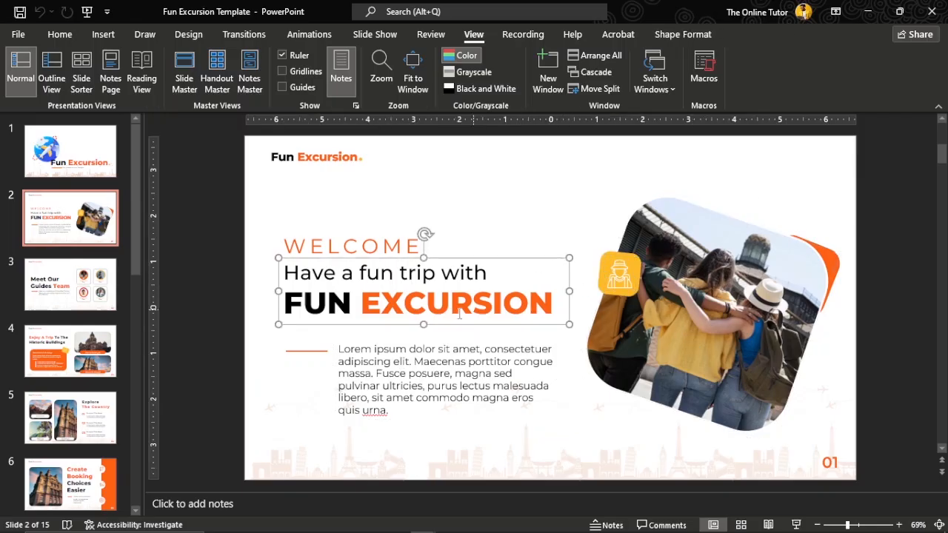
key(Escape)
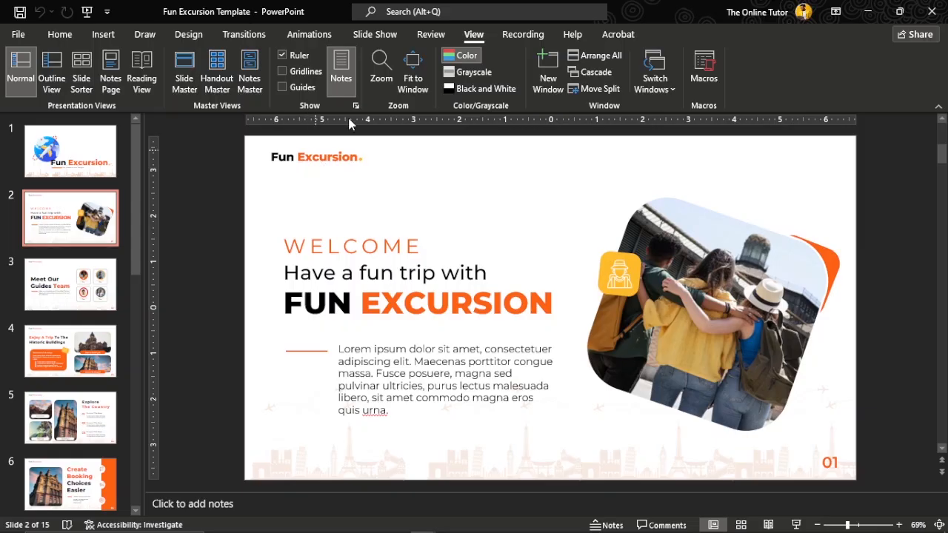
Open Slide Master view in the template and copy the Fun Excursion logo from its layout.
click(184, 62)
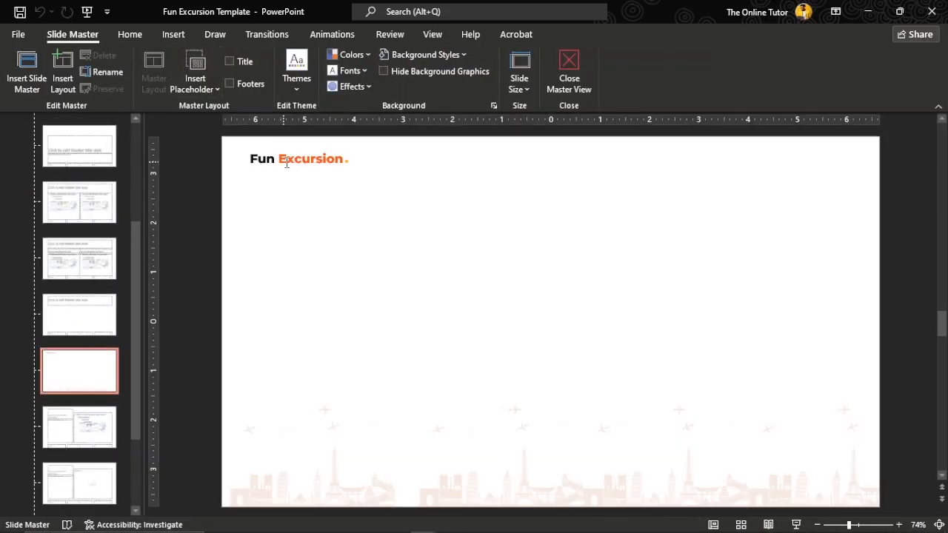
click(288, 161)
click(262, 170)
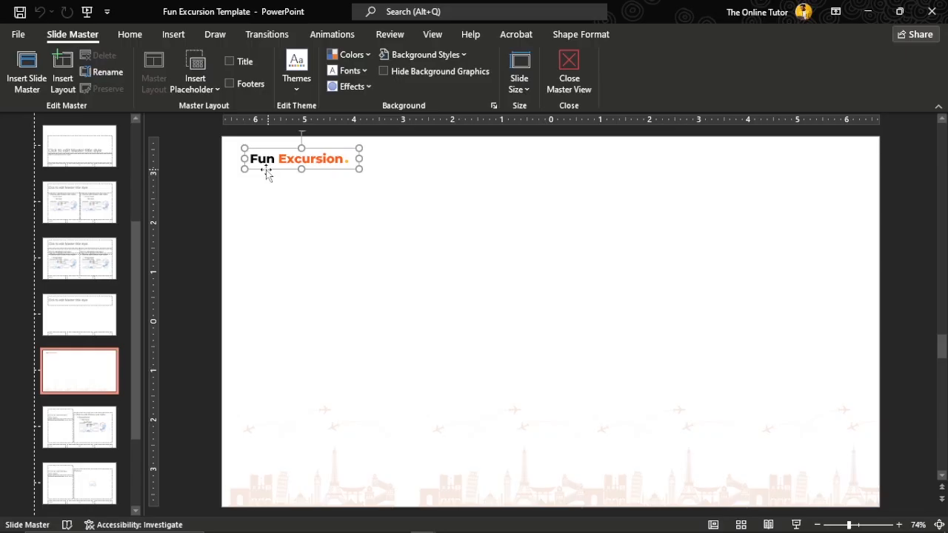
click(128, 36)
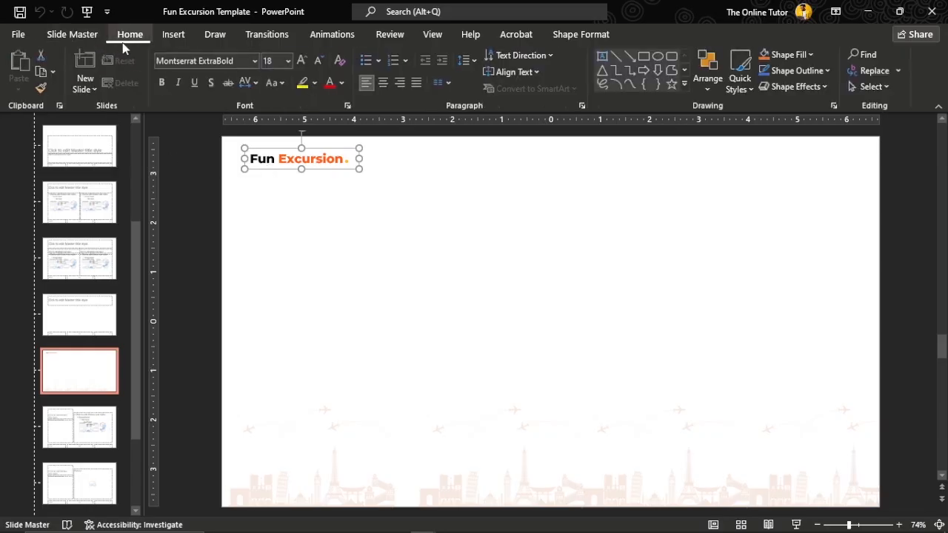
click(44, 71)
Switch back to Presentation1, reopen Slide Master view on the Blank layout and paste the logo.
key(alt+Tab)
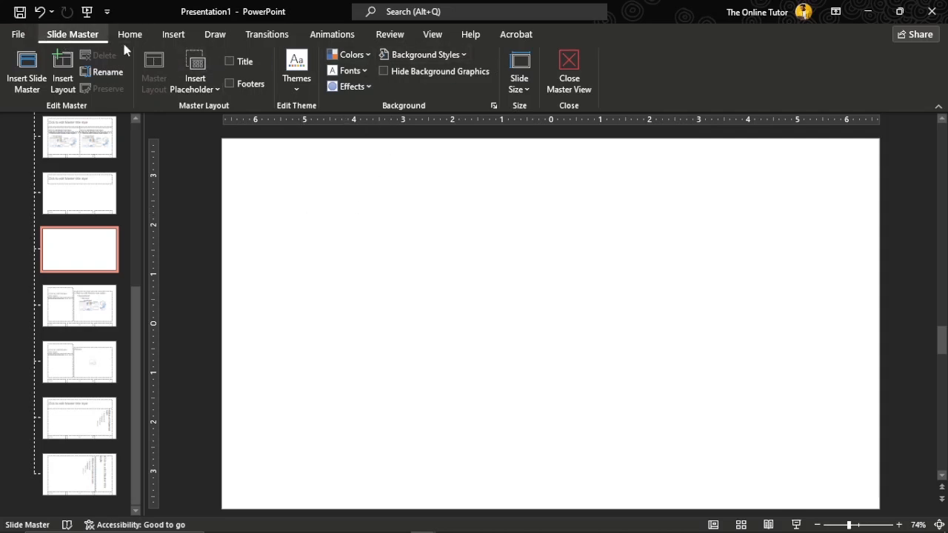
click(572, 67)
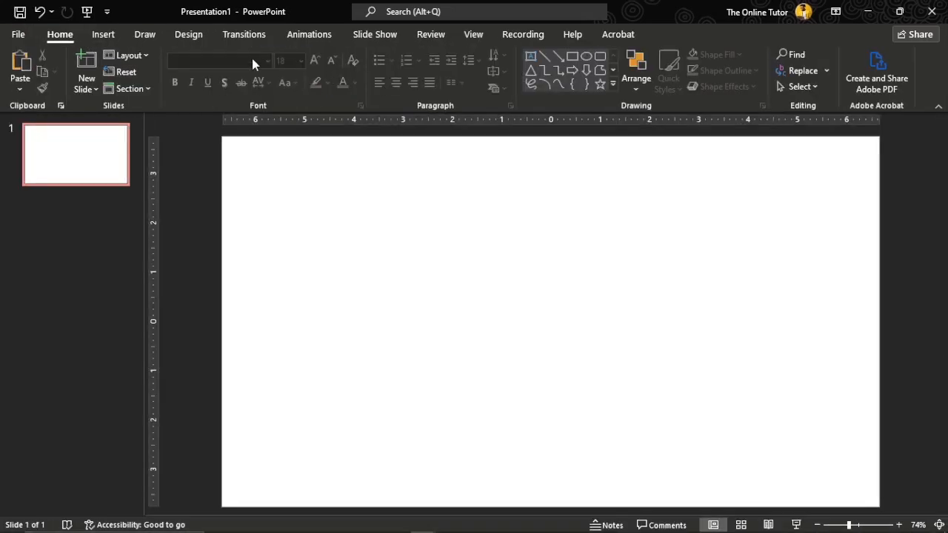
click(480, 38)
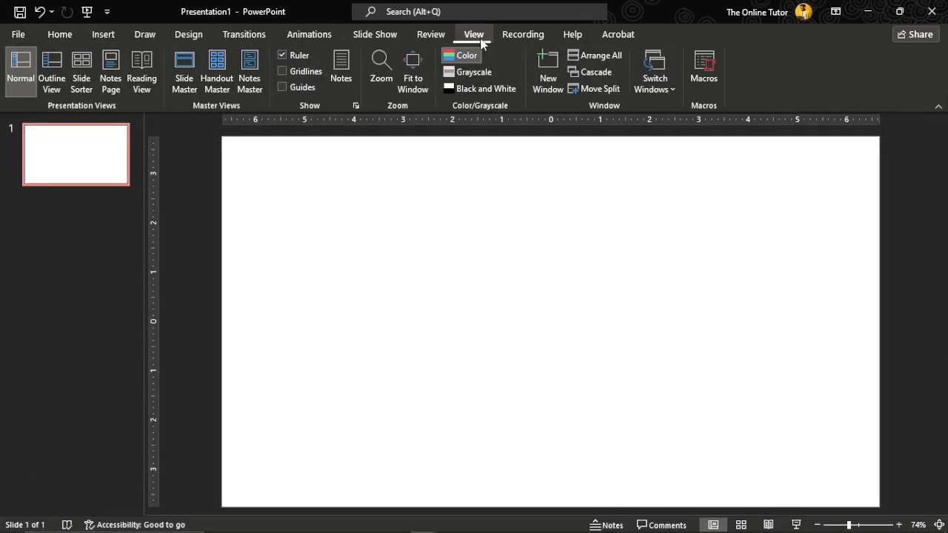
click(191, 70)
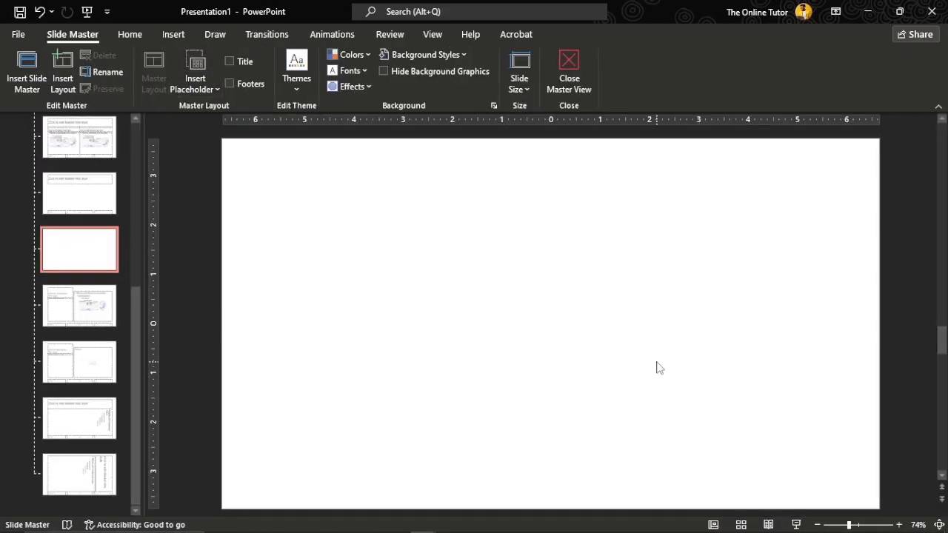
click(128, 35)
click(21, 67)
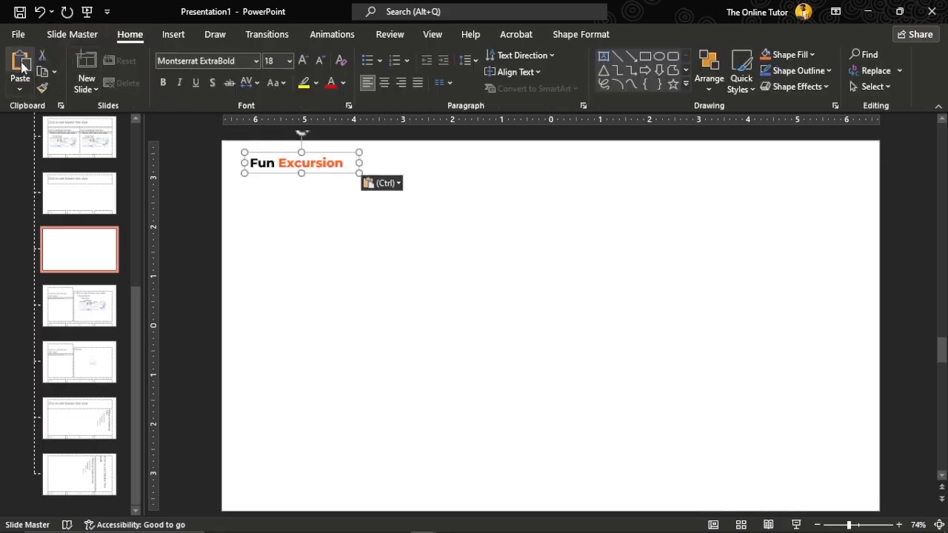
Move the pasted logo to the layout's bottom-right corner and close Master view.
drag(336, 176, 839, 501)
click(625, 391)
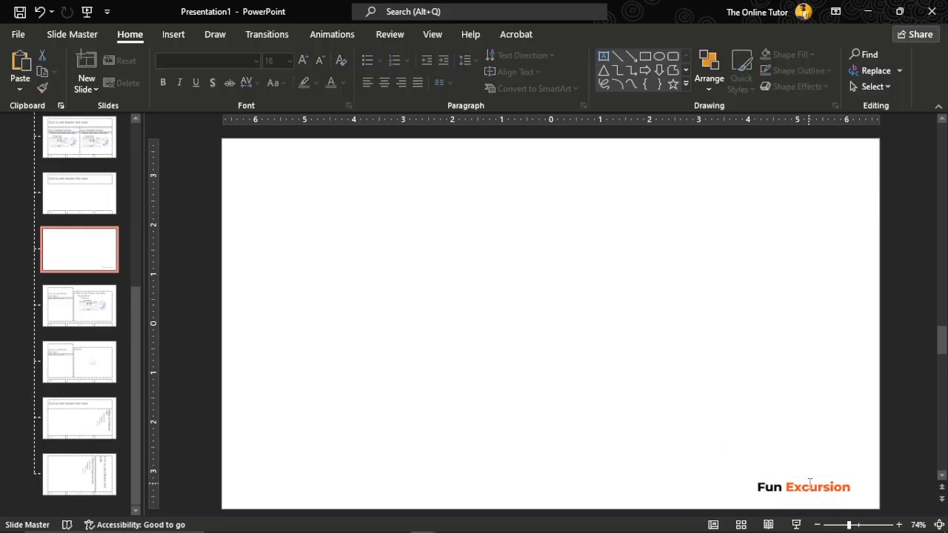
click(87, 36)
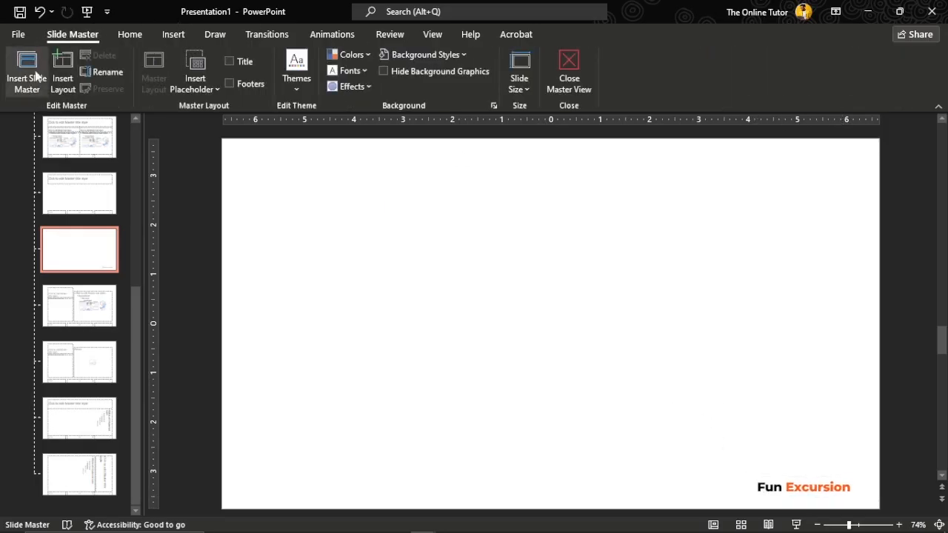
click(568, 65)
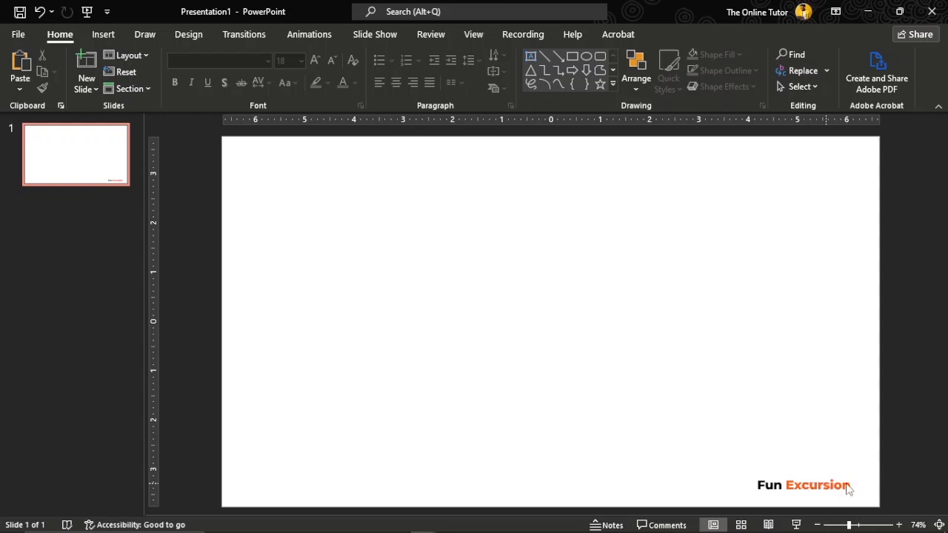
Add two new slides using the Blank layout.
click(93, 90)
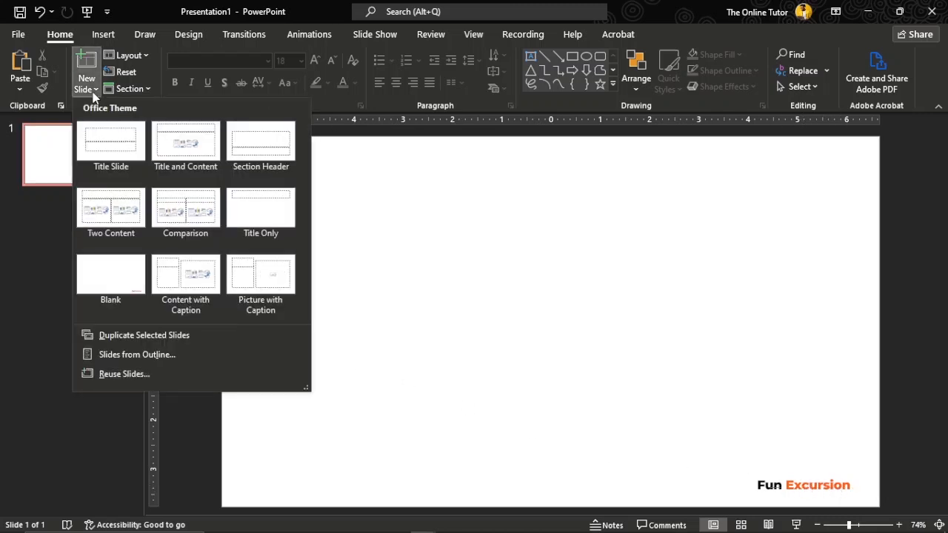
click(109, 277)
click(105, 169)
click(106, 225)
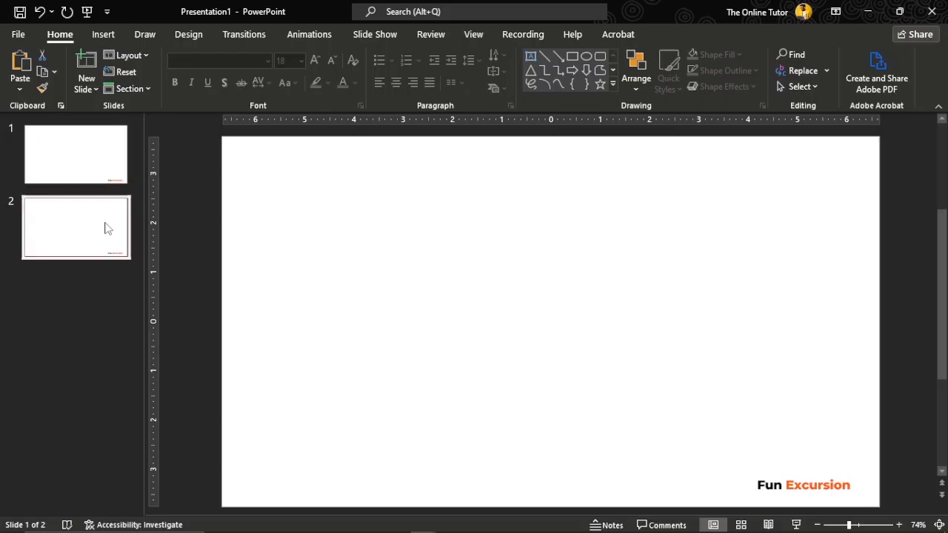
click(92, 92)
click(111, 273)
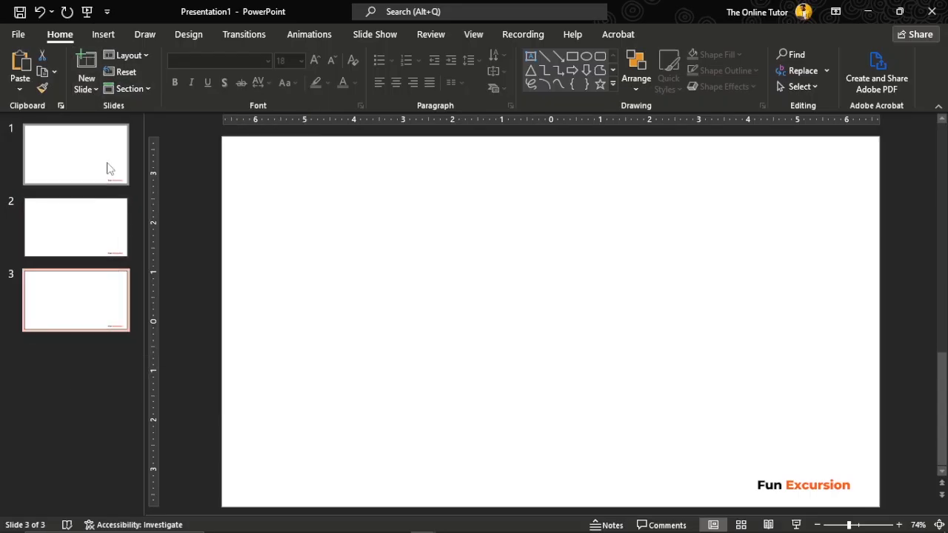